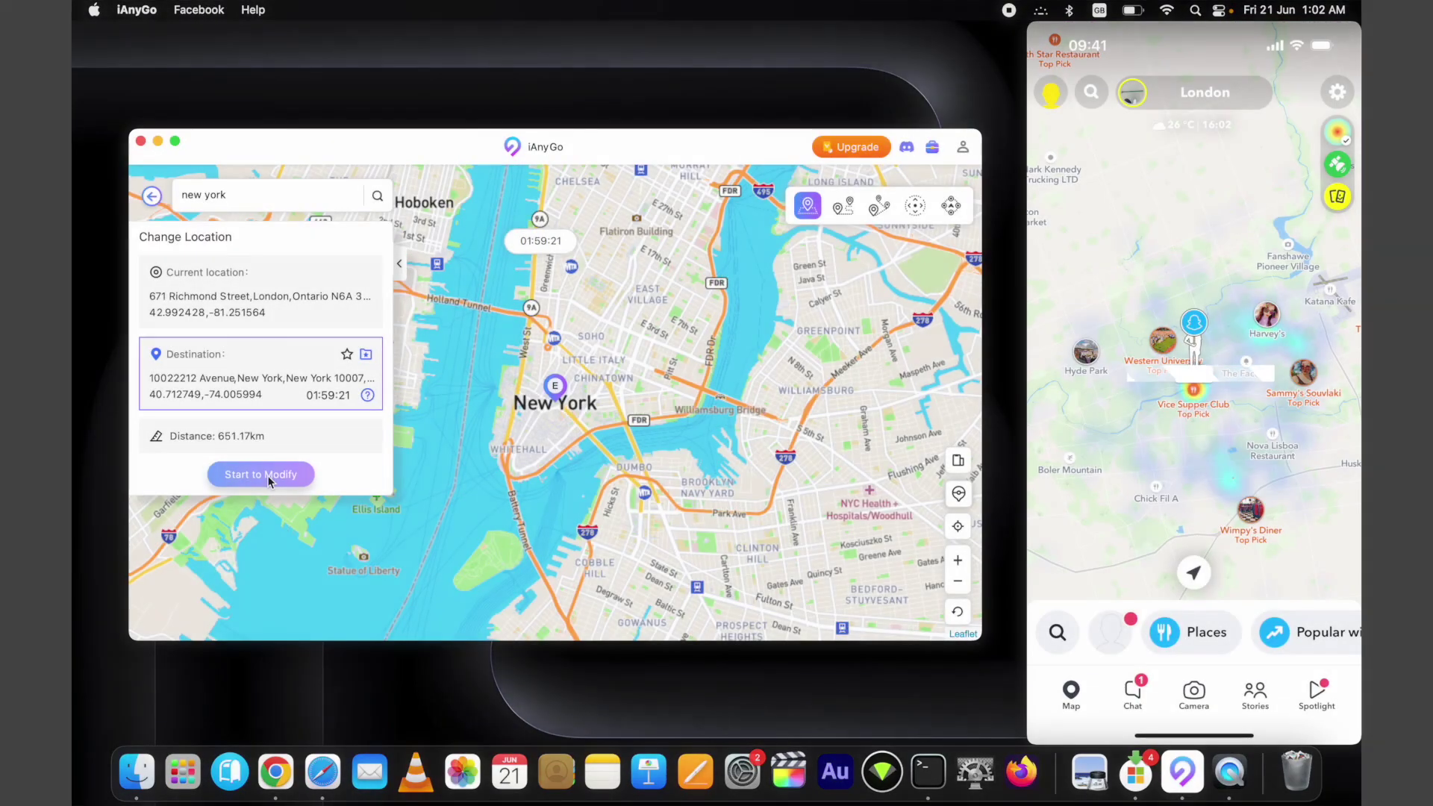
Apply the New York destination to the iPhone with Start to Modify
{"action": "left_click", "coordinate": [267, 476]}
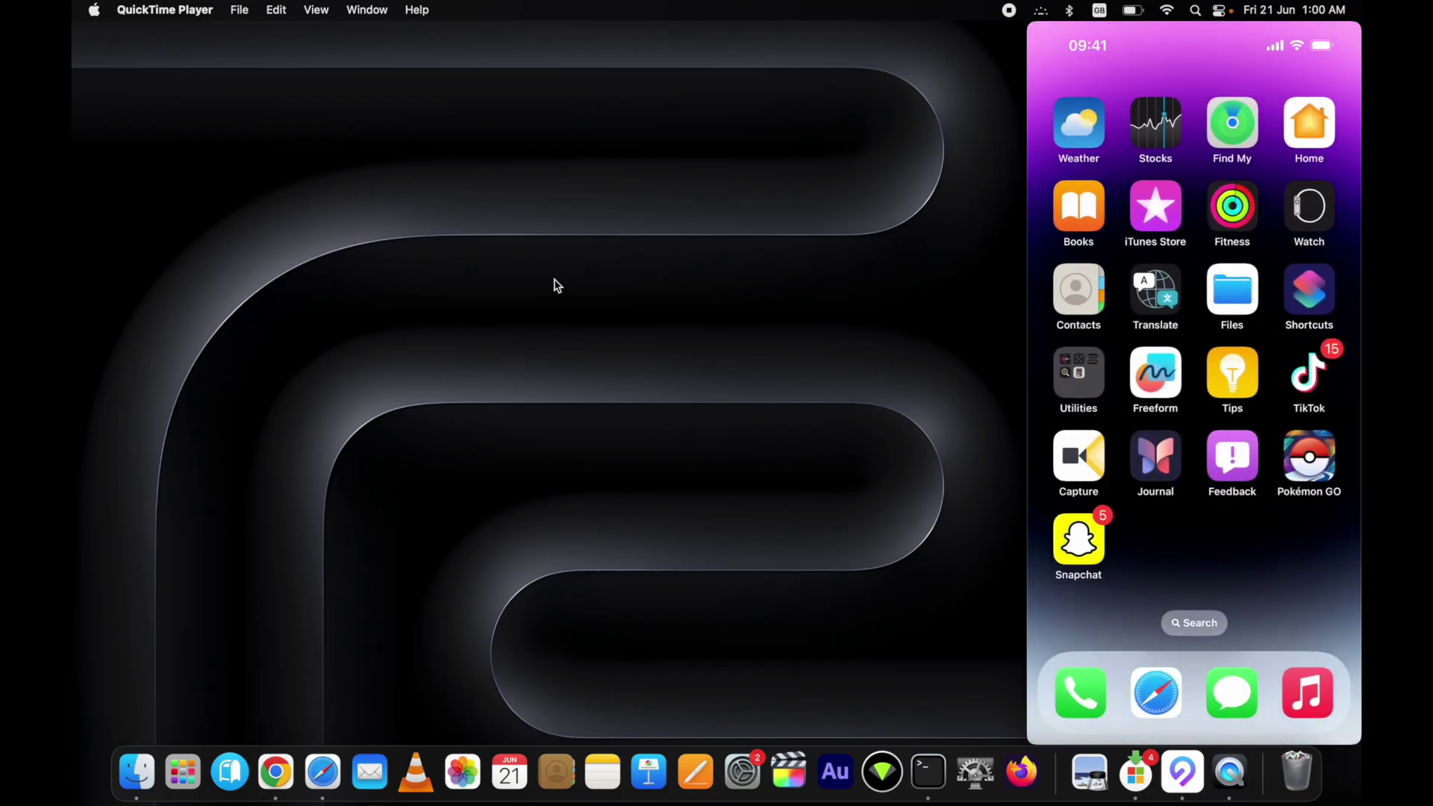
{"action": "left_click", "coordinate": [327, 788]}
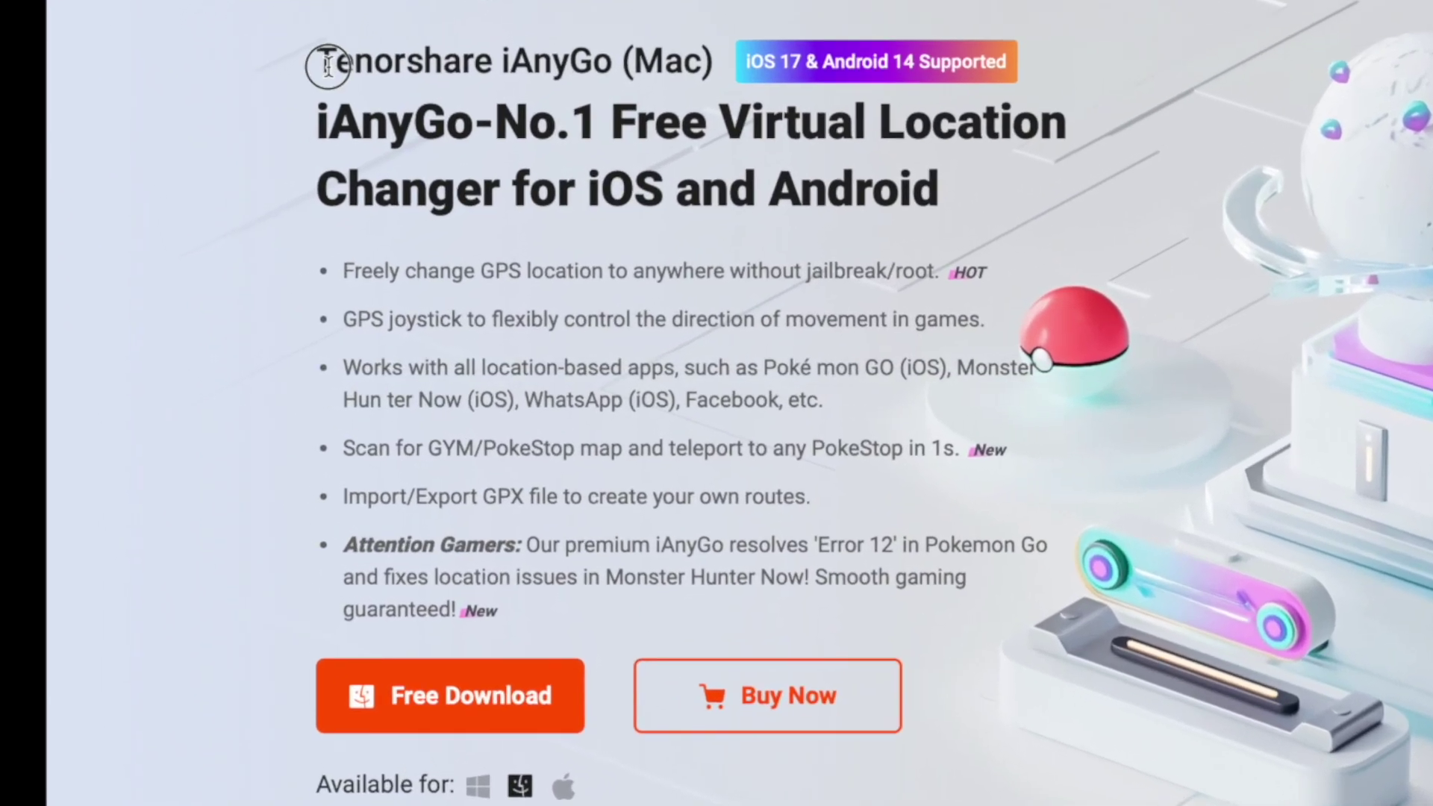
{"action": "triple_click", "coordinate": [328, 63]}
{"action": "left_click", "coordinate": [694, 55]}
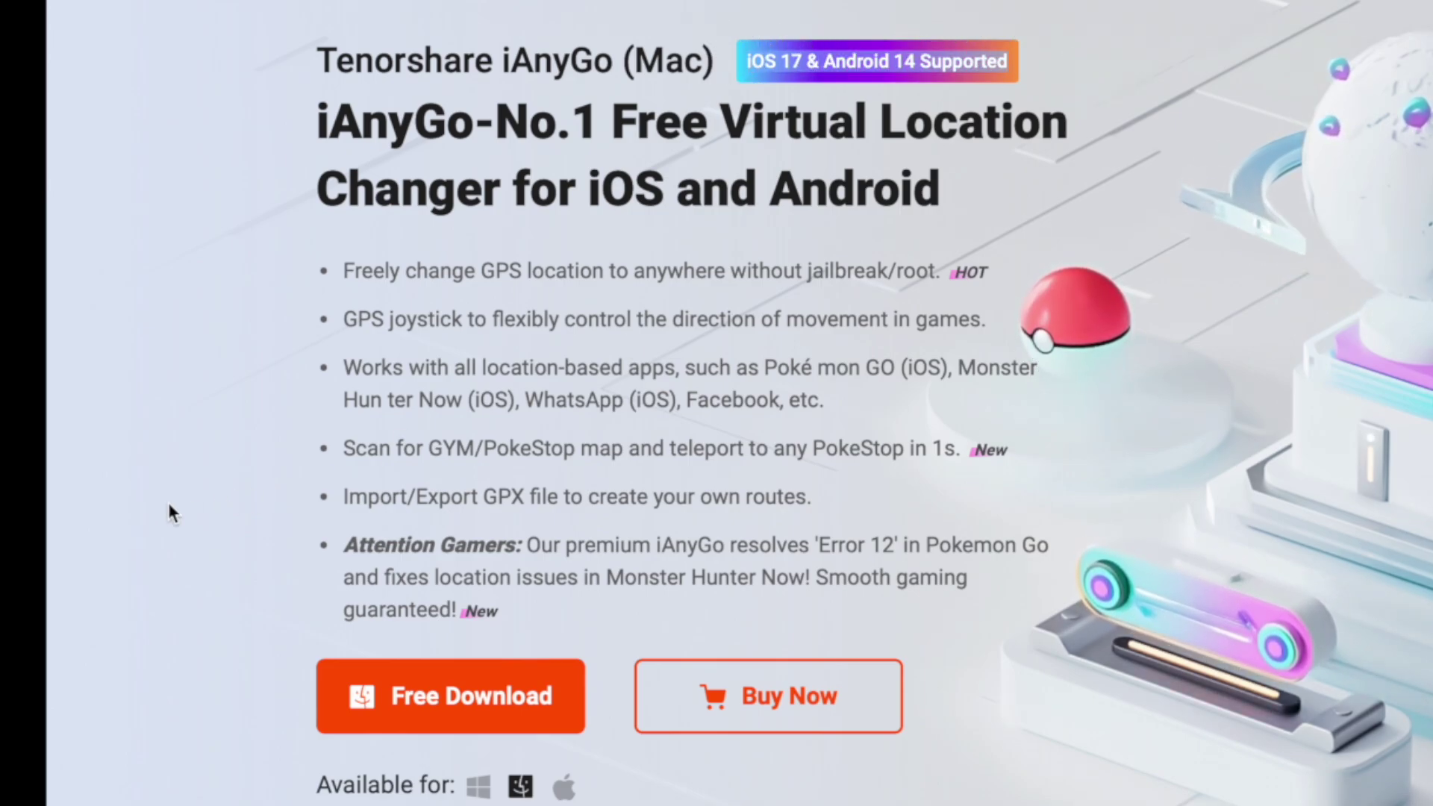
{"action": "scroll", "coordinate": [179, 485], "scroll_direction": "down", "scroll_amount": 1}
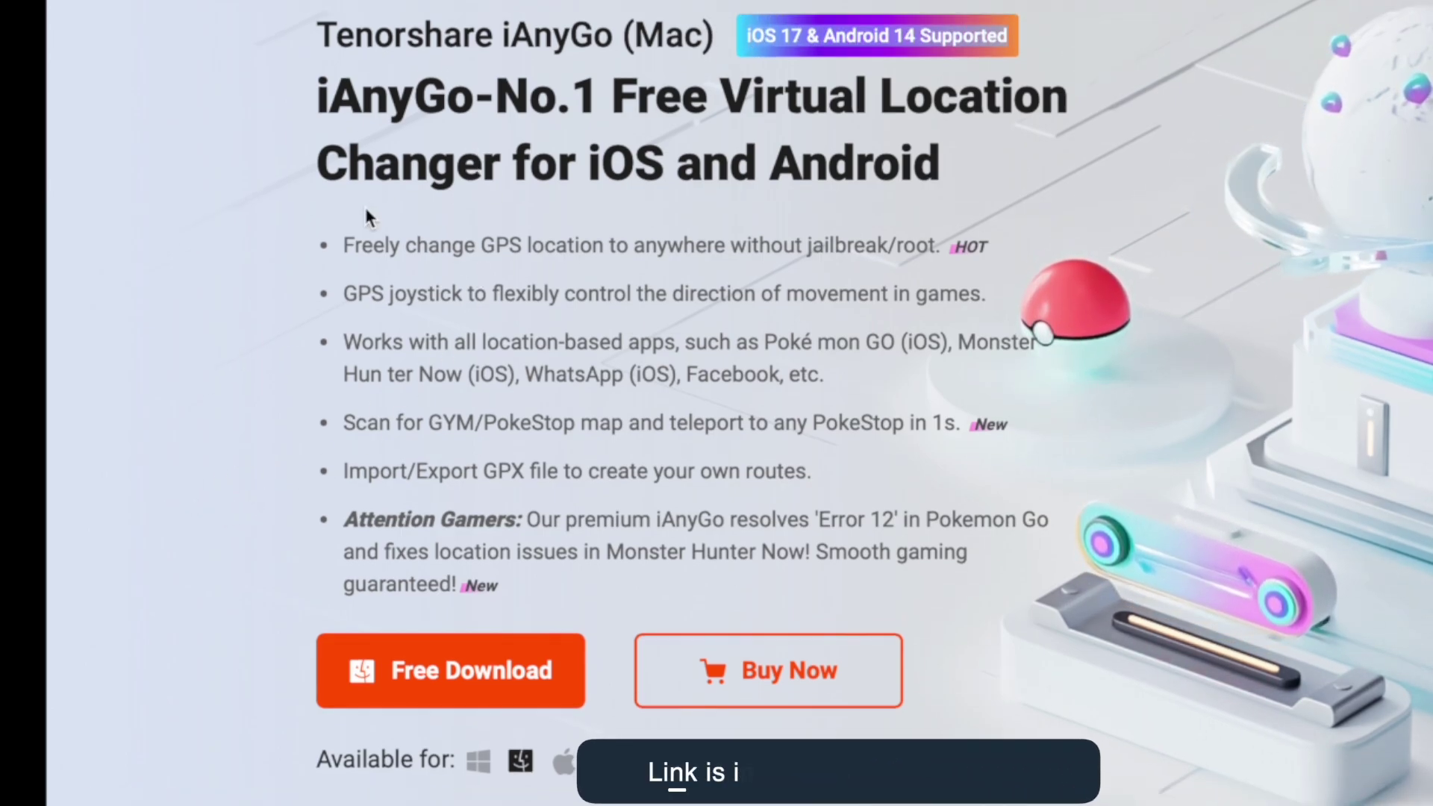
{"action": "left_click", "coordinate": [403, 652]}
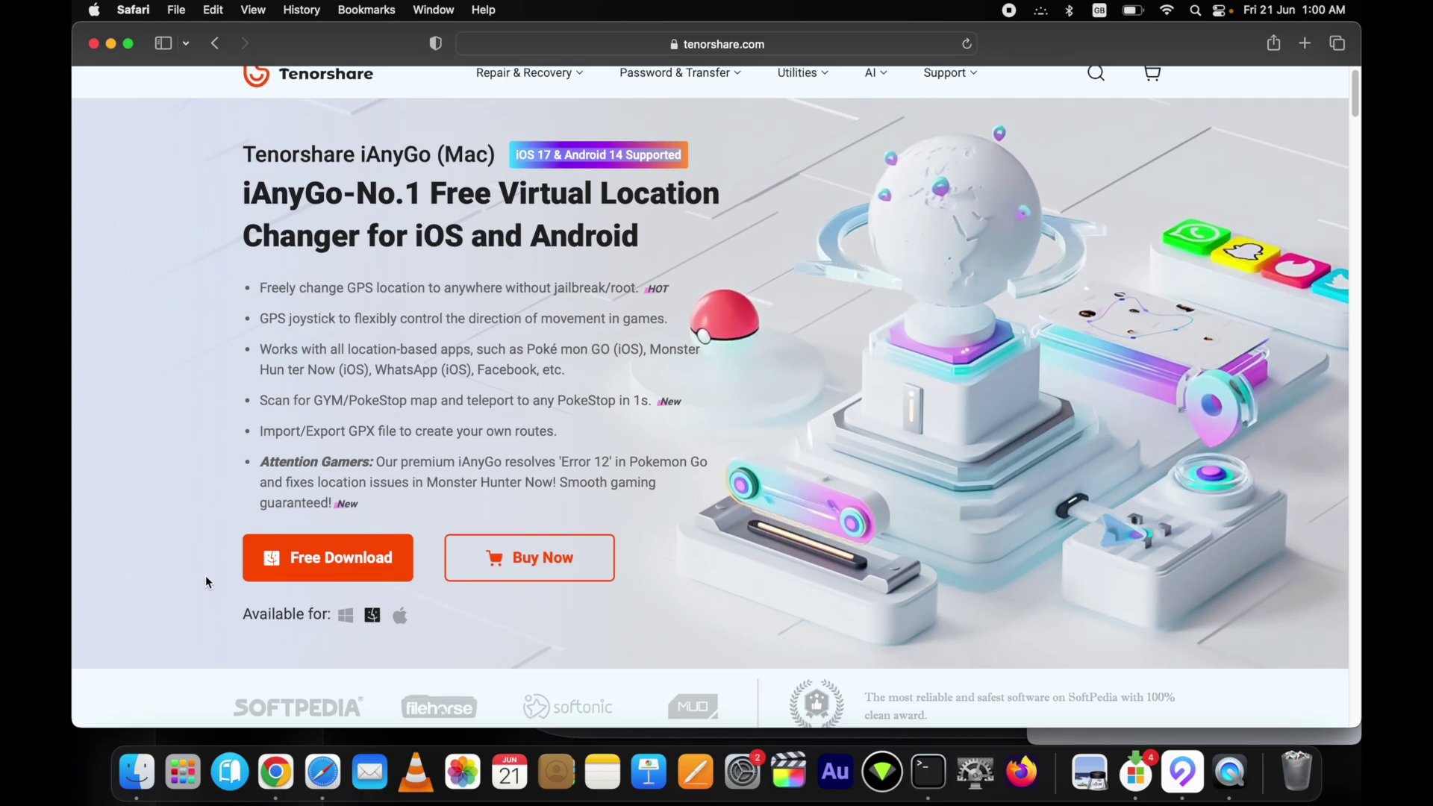
{"action": "scroll", "coordinate": [206, 578], "scroll_direction": "down", "scroll_amount": 5}
{"action": "scroll", "coordinate": [205, 578], "scroll_direction": "down", "scroll_amount": 15}
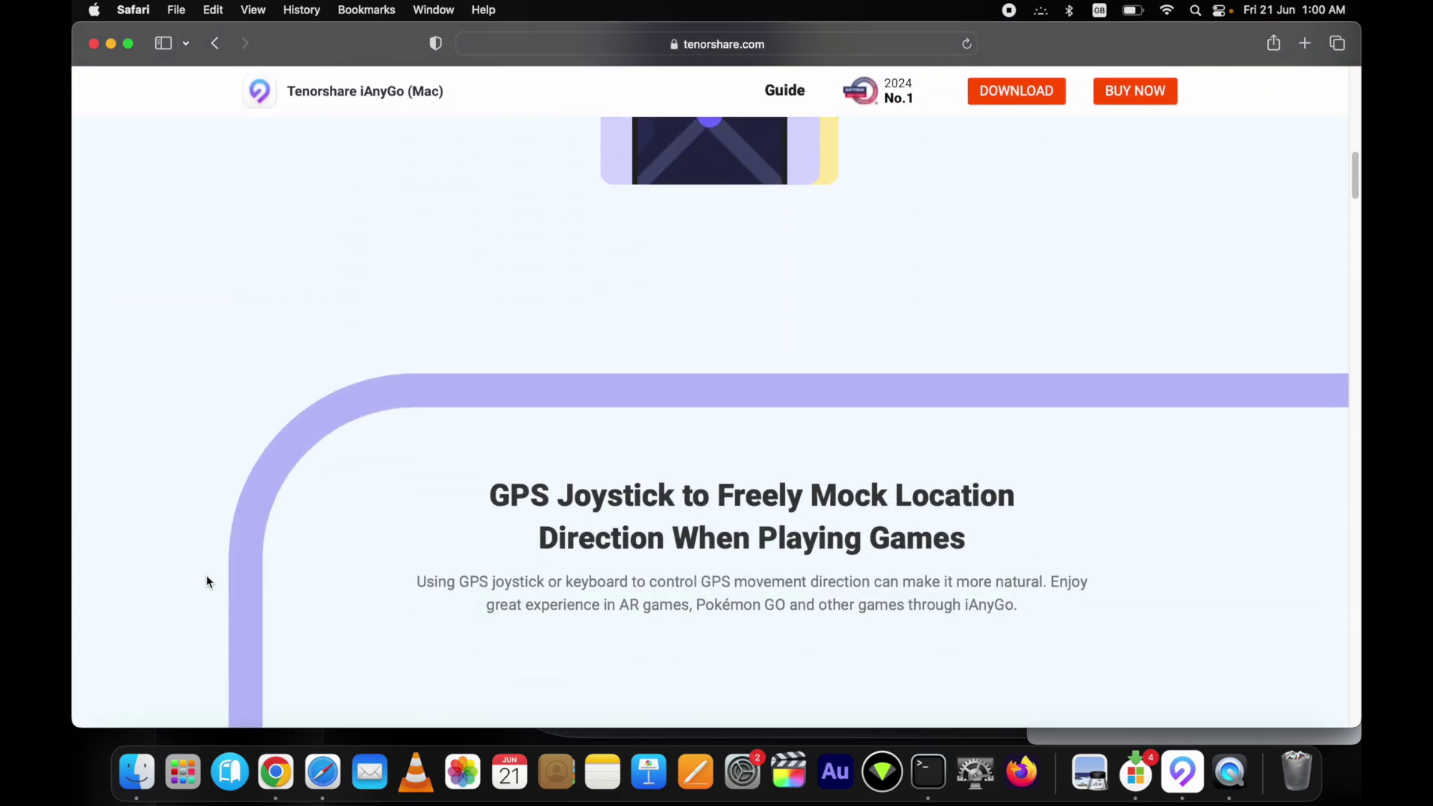
{"action": "scroll", "coordinate": [207, 579], "scroll_direction": "down", "scroll_amount": 15}
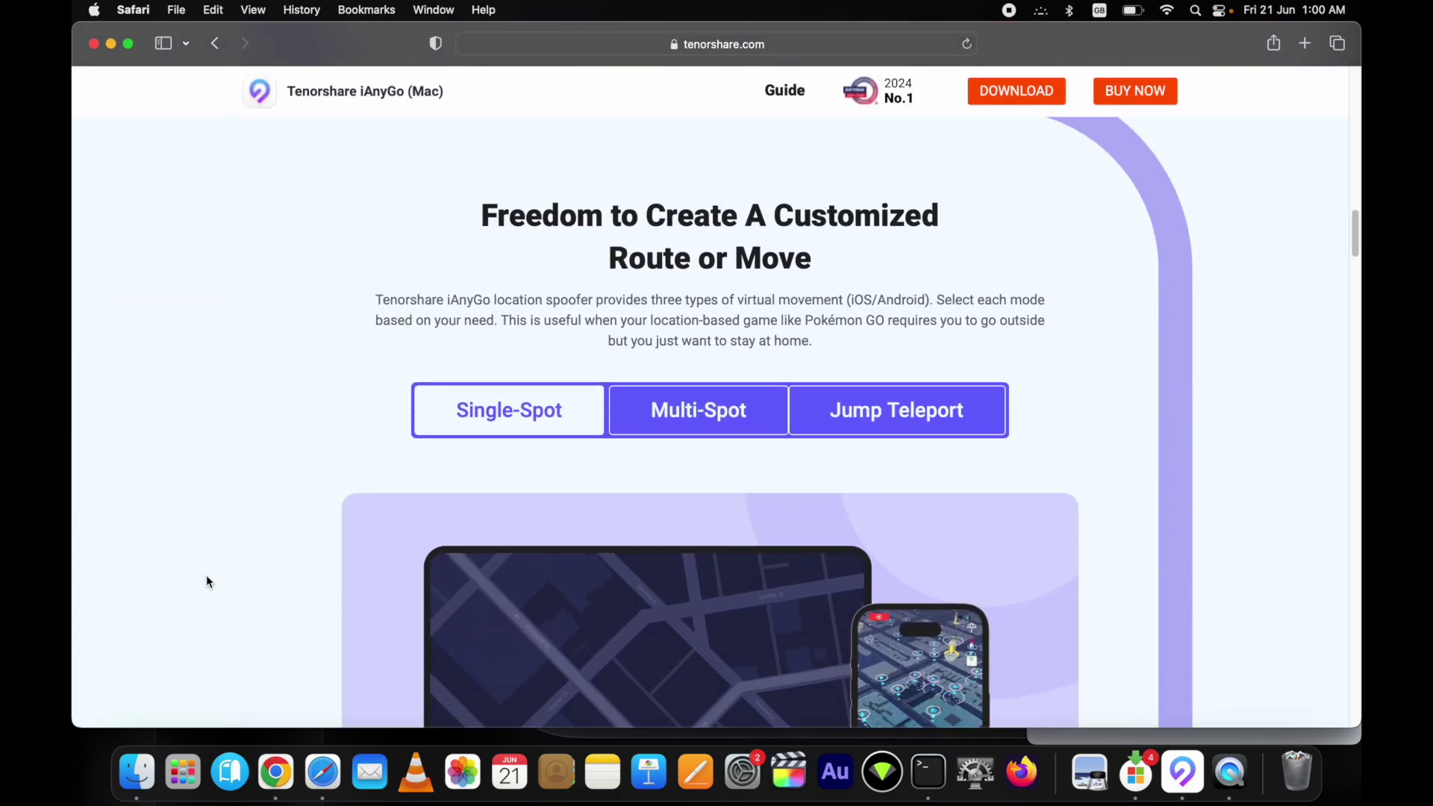
{"action": "scroll", "coordinate": [206, 581], "scroll_direction": "down", "scroll_amount": 8}
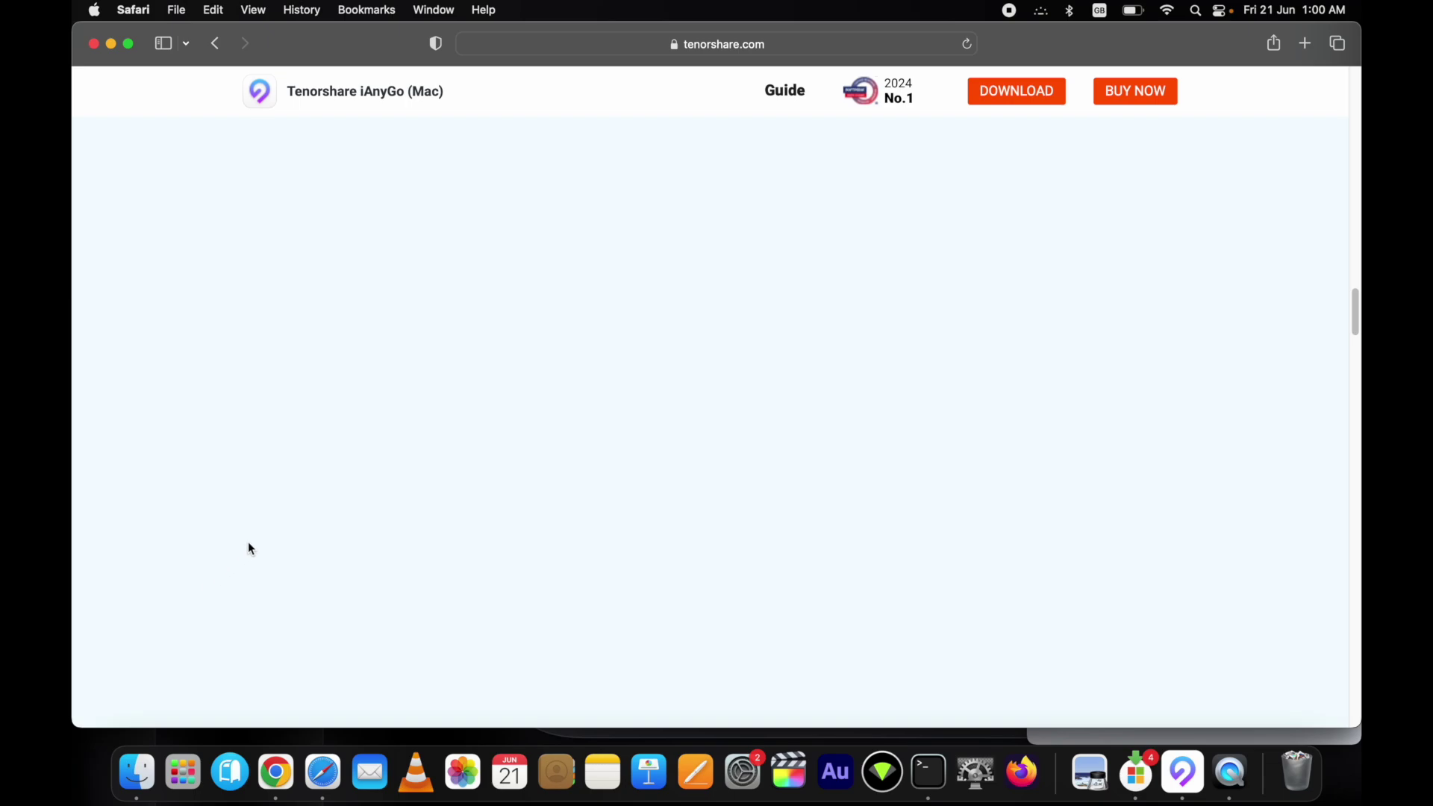
Launch iAnyGo, preview Single-Spot, Multi-Spot, Joystick and Jump modes, then return to Change Location
{"action": "left_click", "coordinate": [111, 44]}
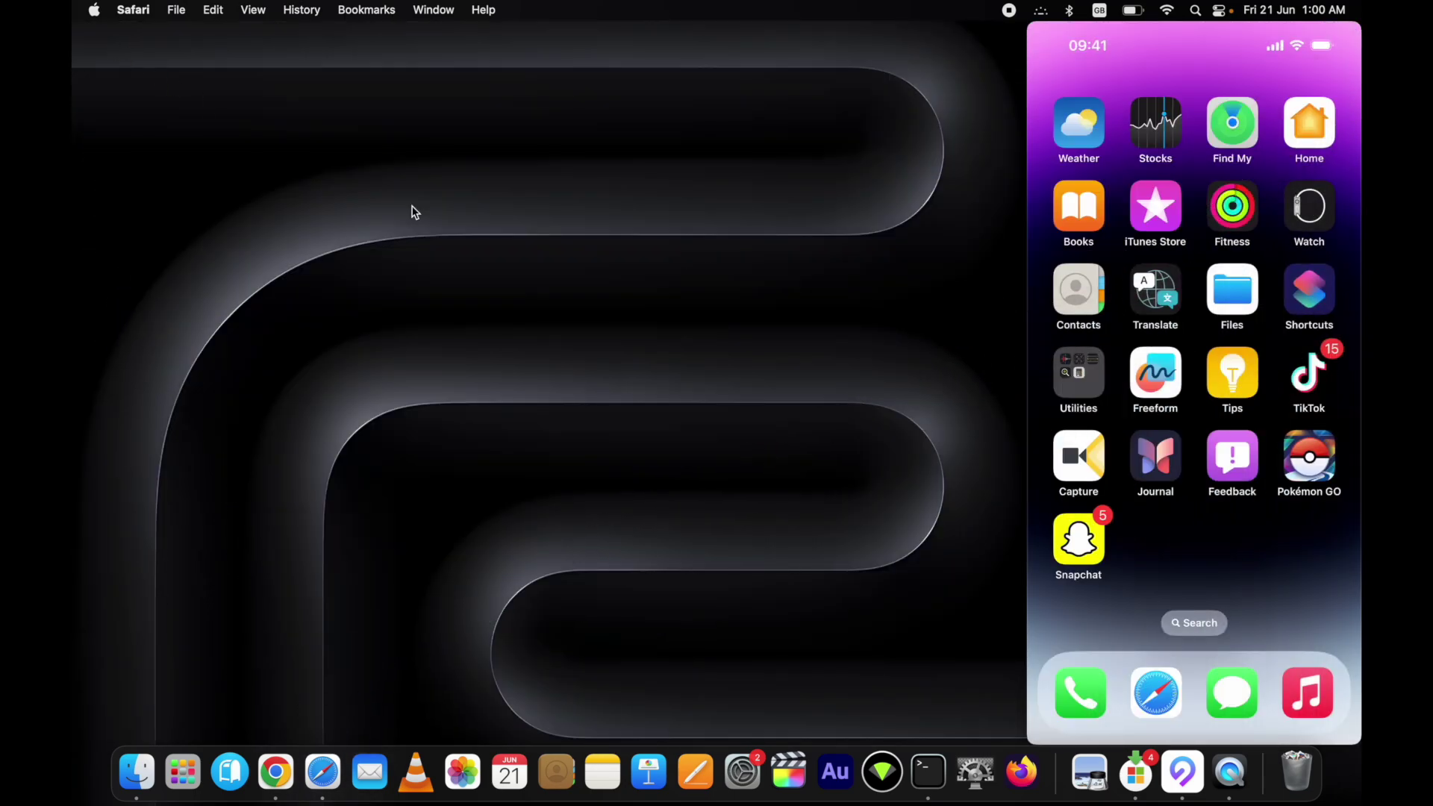
{"action": "left_click", "coordinate": [1198, 780]}
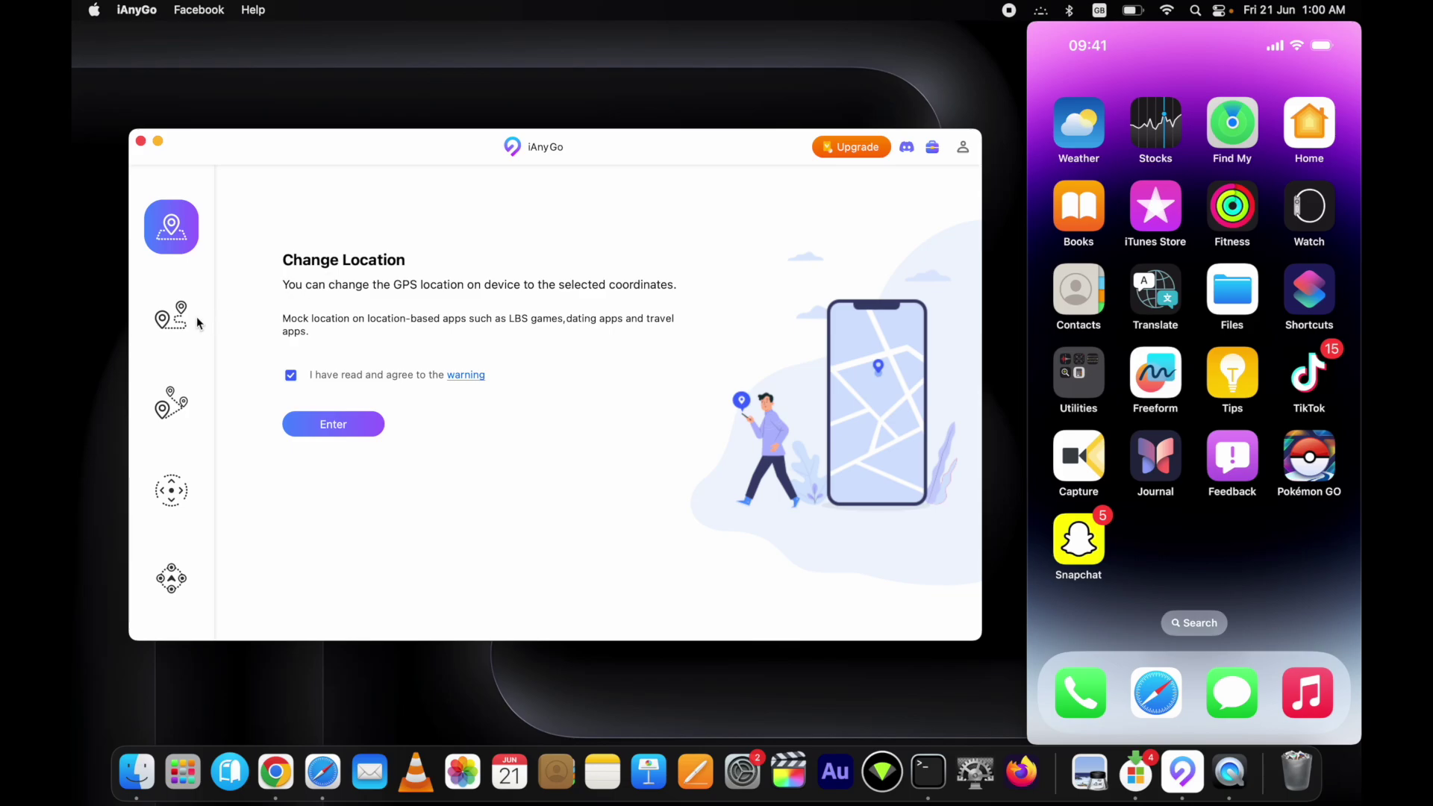
{"action": "left_click", "coordinate": [171, 317]}
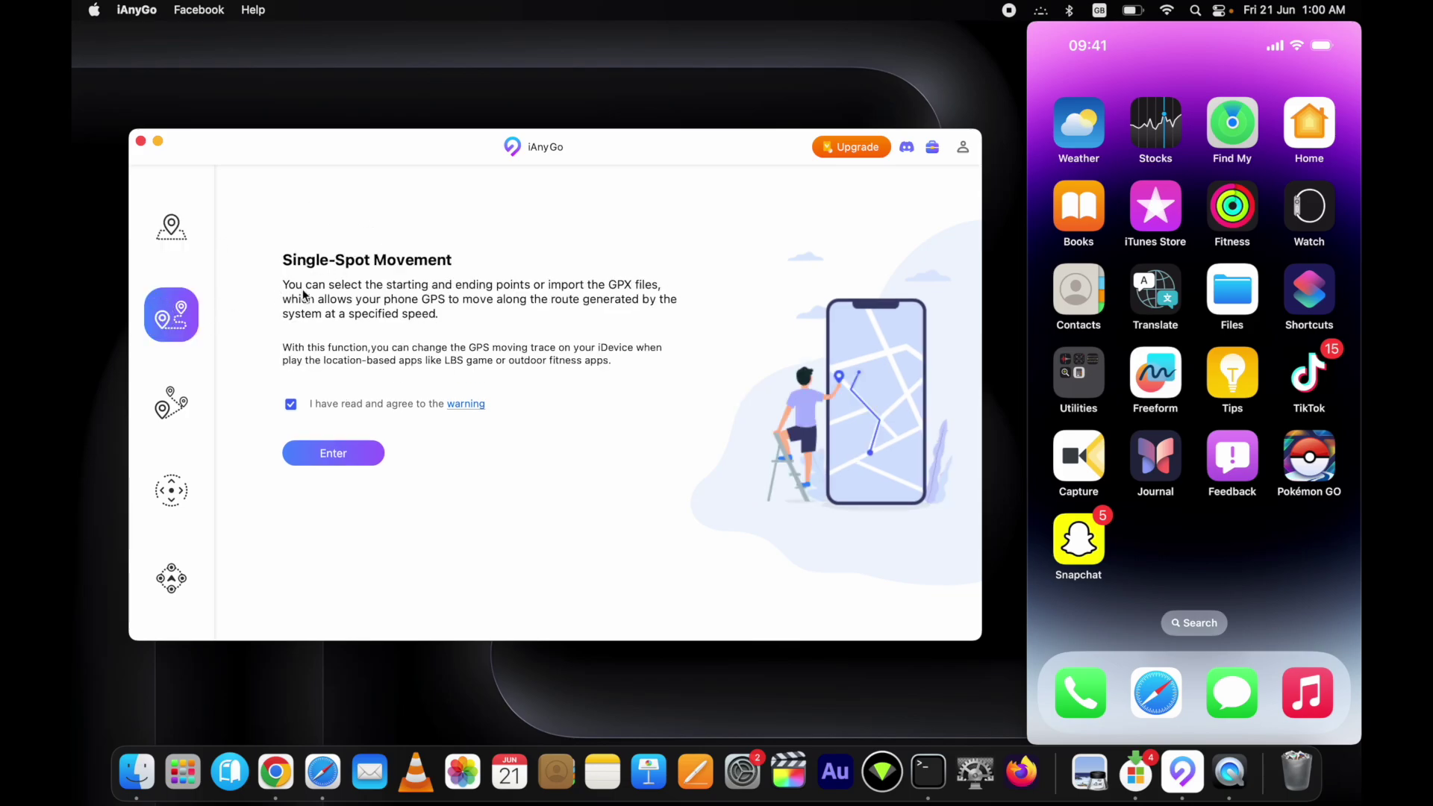
{"action": "left_click", "coordinate": [172, 407]}
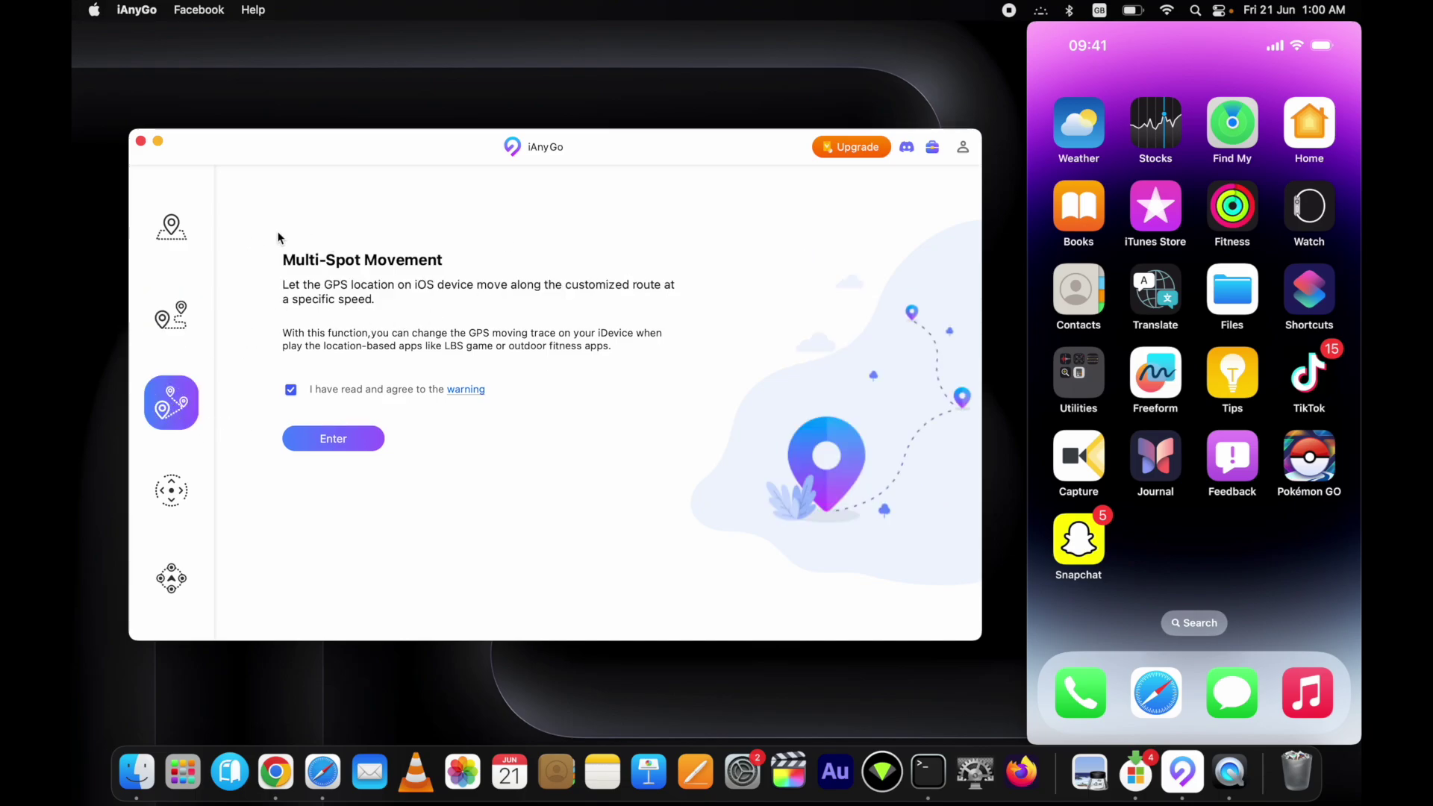
{"action": "left_click", "coordinate": [188, 496]}
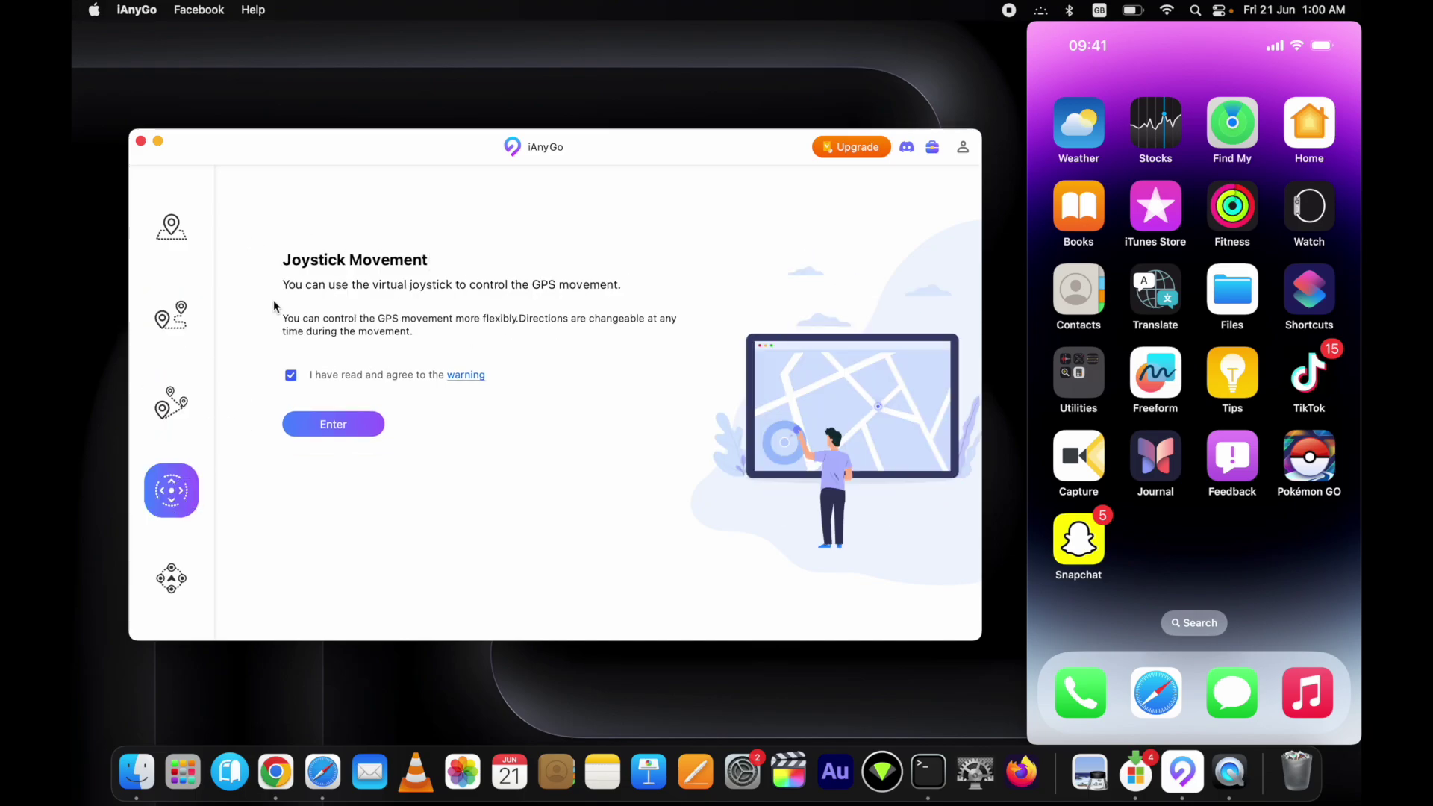
{"action": "left_click", "coordinate": [175, 593]}
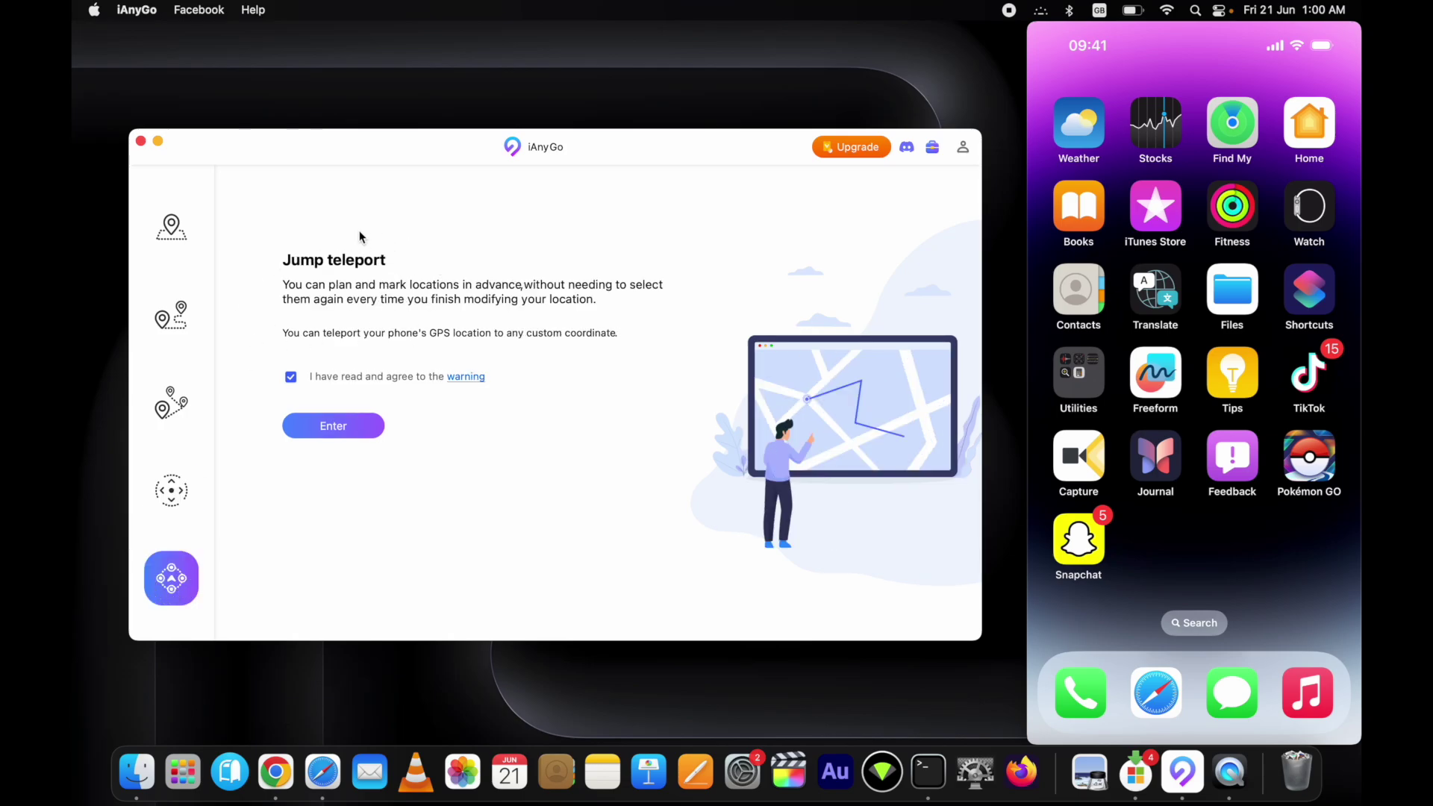
{"action": "left_click", "coordinate": [165, 229]}
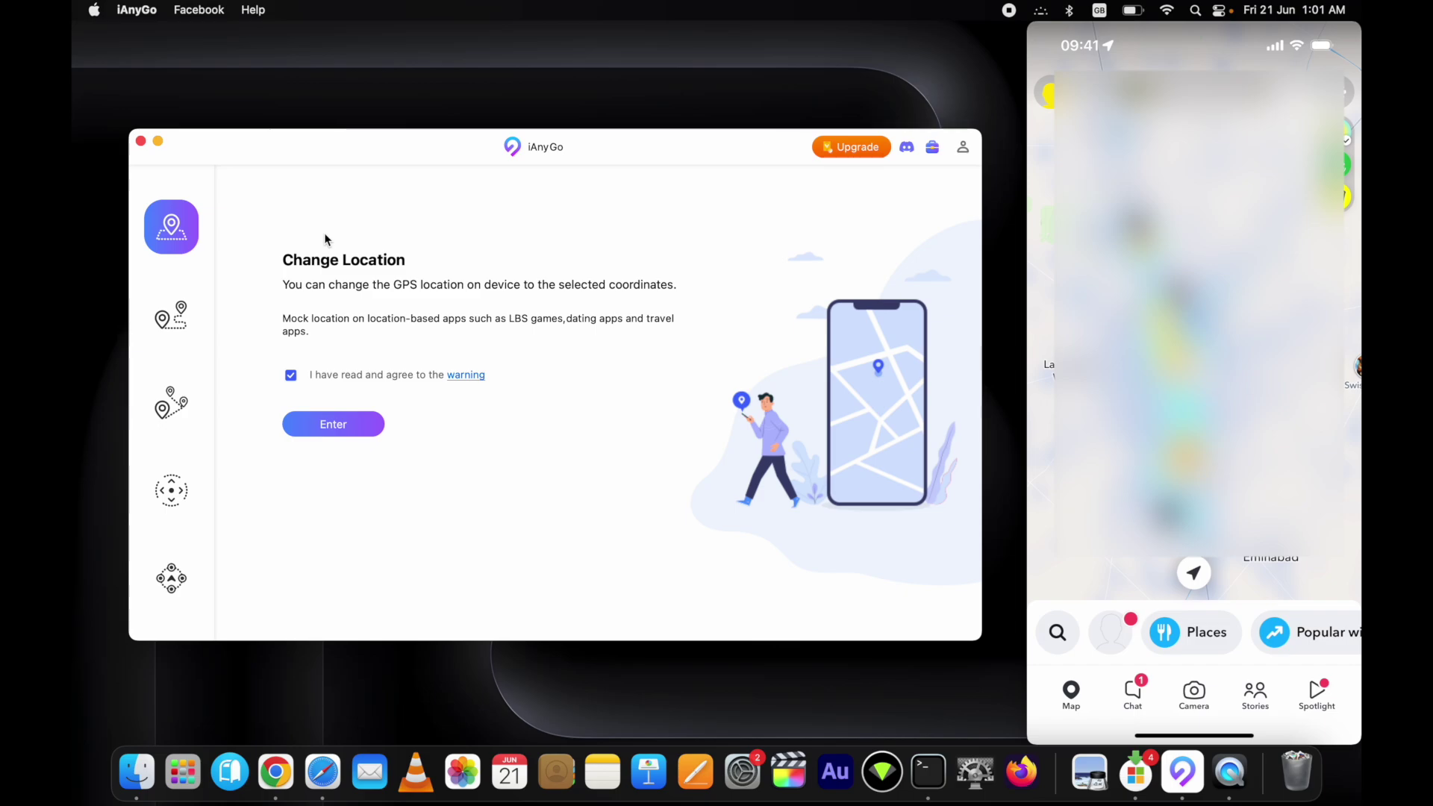
Enter Change Location mode and continue with the connected iPhone
{"action": "left_click", "coordinate": [350, 427]}
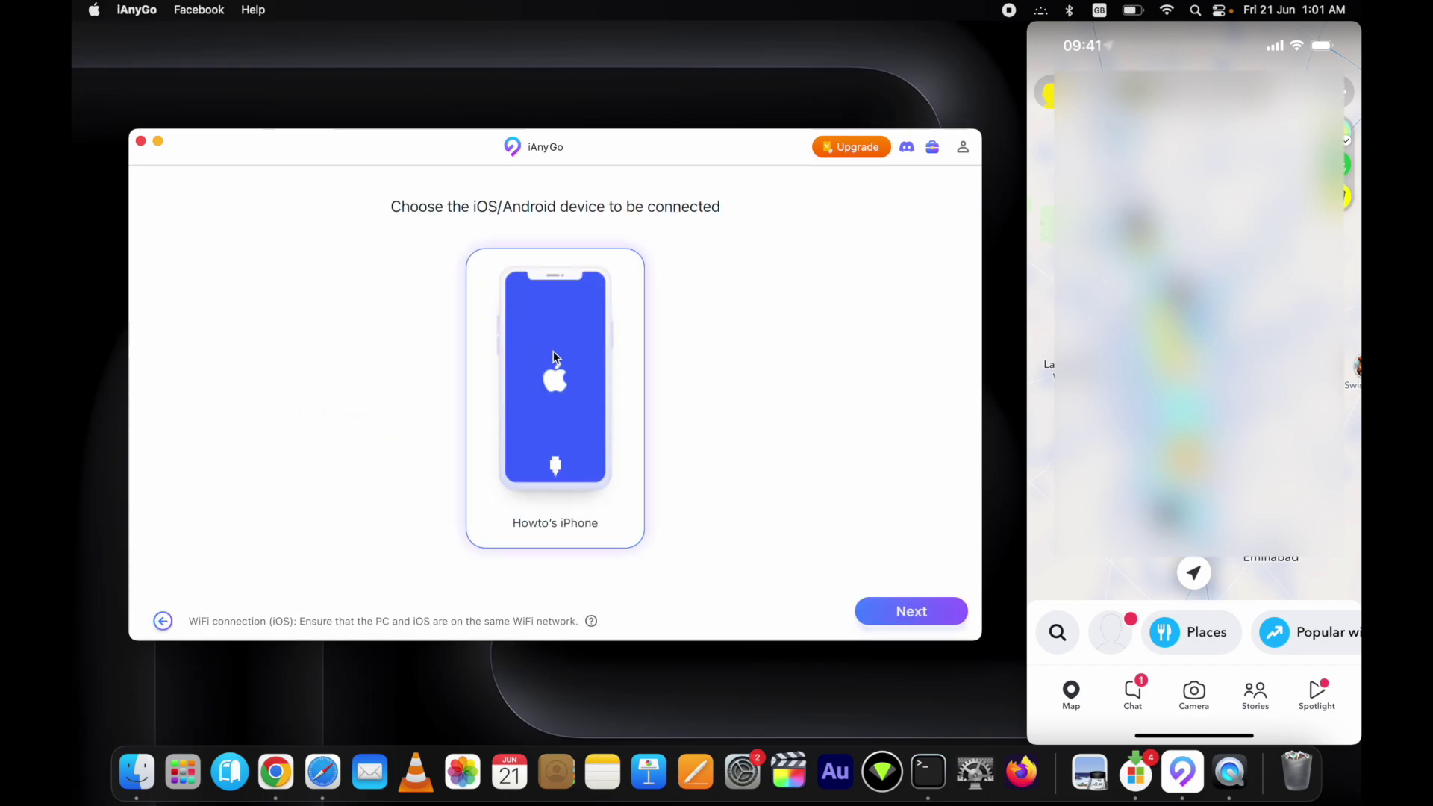
{"action": "mouse_move", "coordinate": [522, 623]}
{"action": "left_click", "coordinate": [895, 616]}
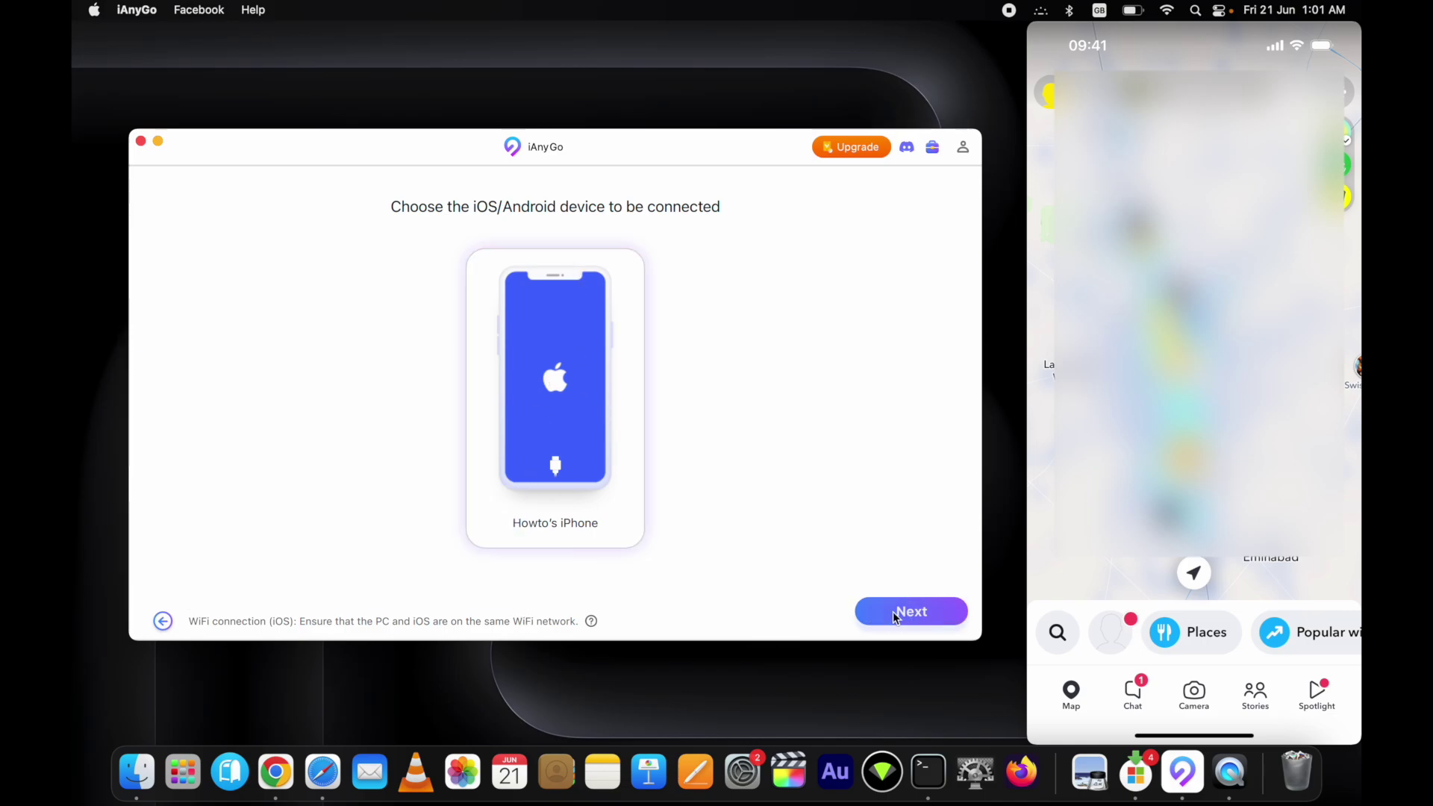
Enter the Mac account password to authorize iAnyGo and load the London, Ontario map
{"action": "left_click", "coordinate": [895, 616]}
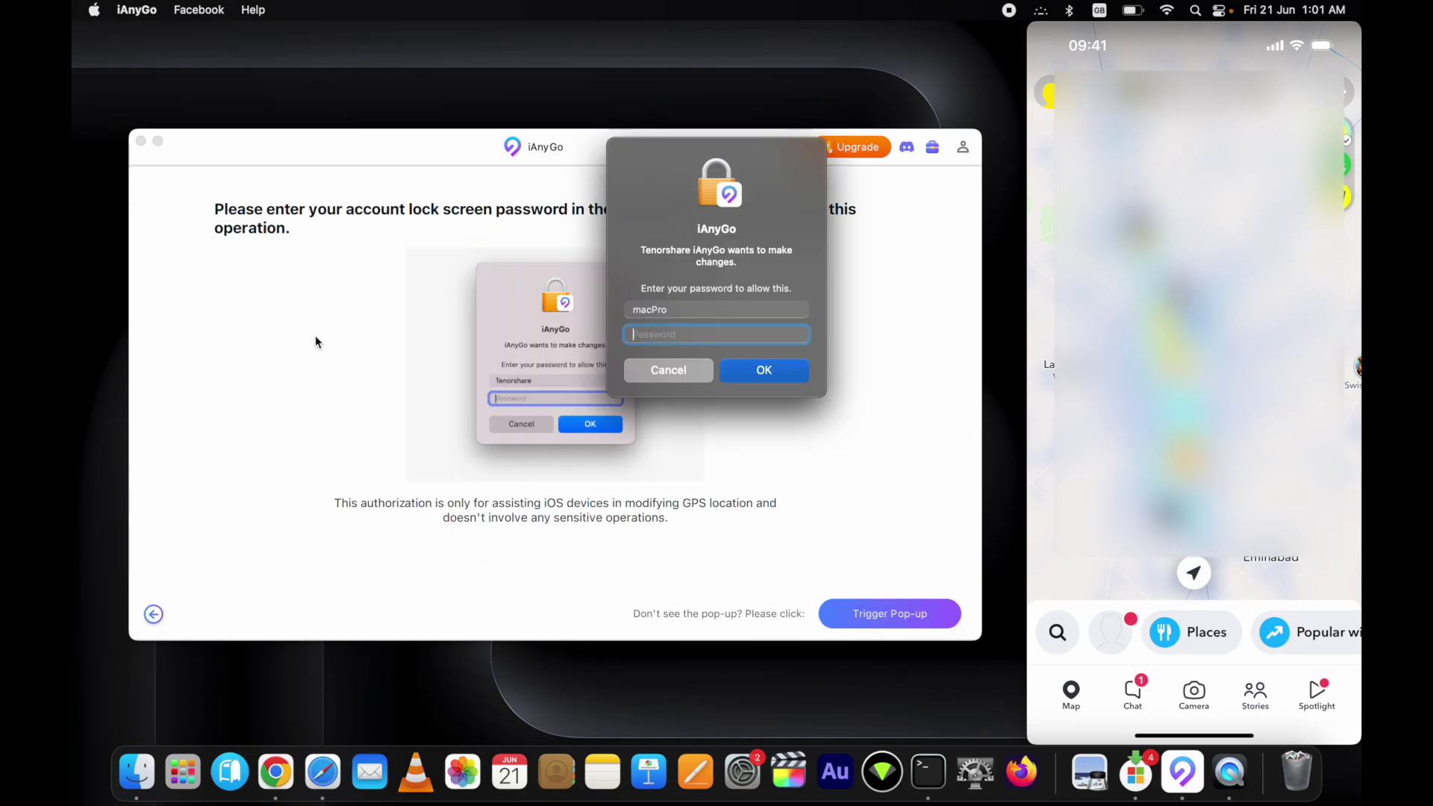
{"action": "type", "text": "****"}
{"action": "left_click", "coordinate": [799, 373]}
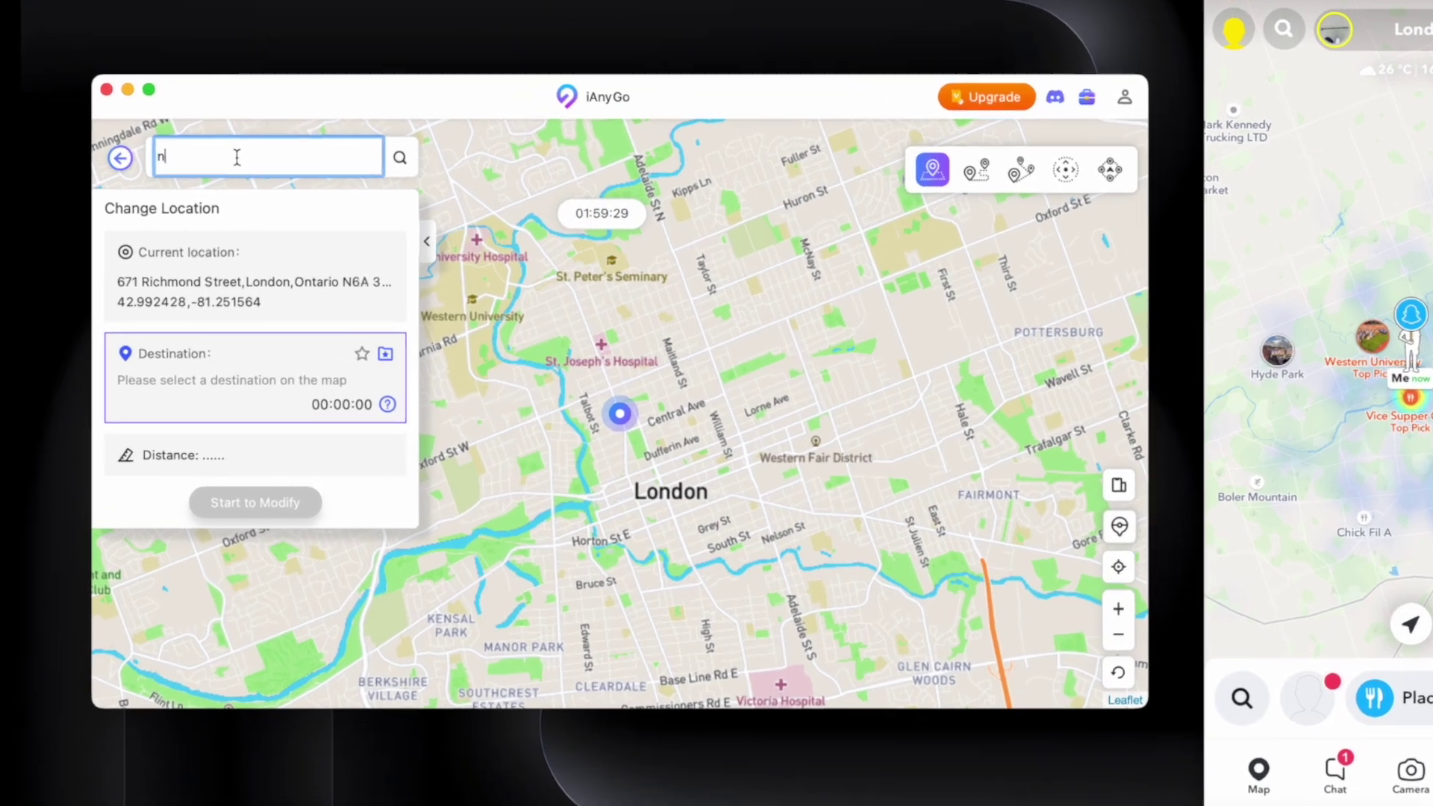
Search 'new york', choose New York, New York, United States, and apply it to the iPhone
{"action": "type", "text": "ew"}
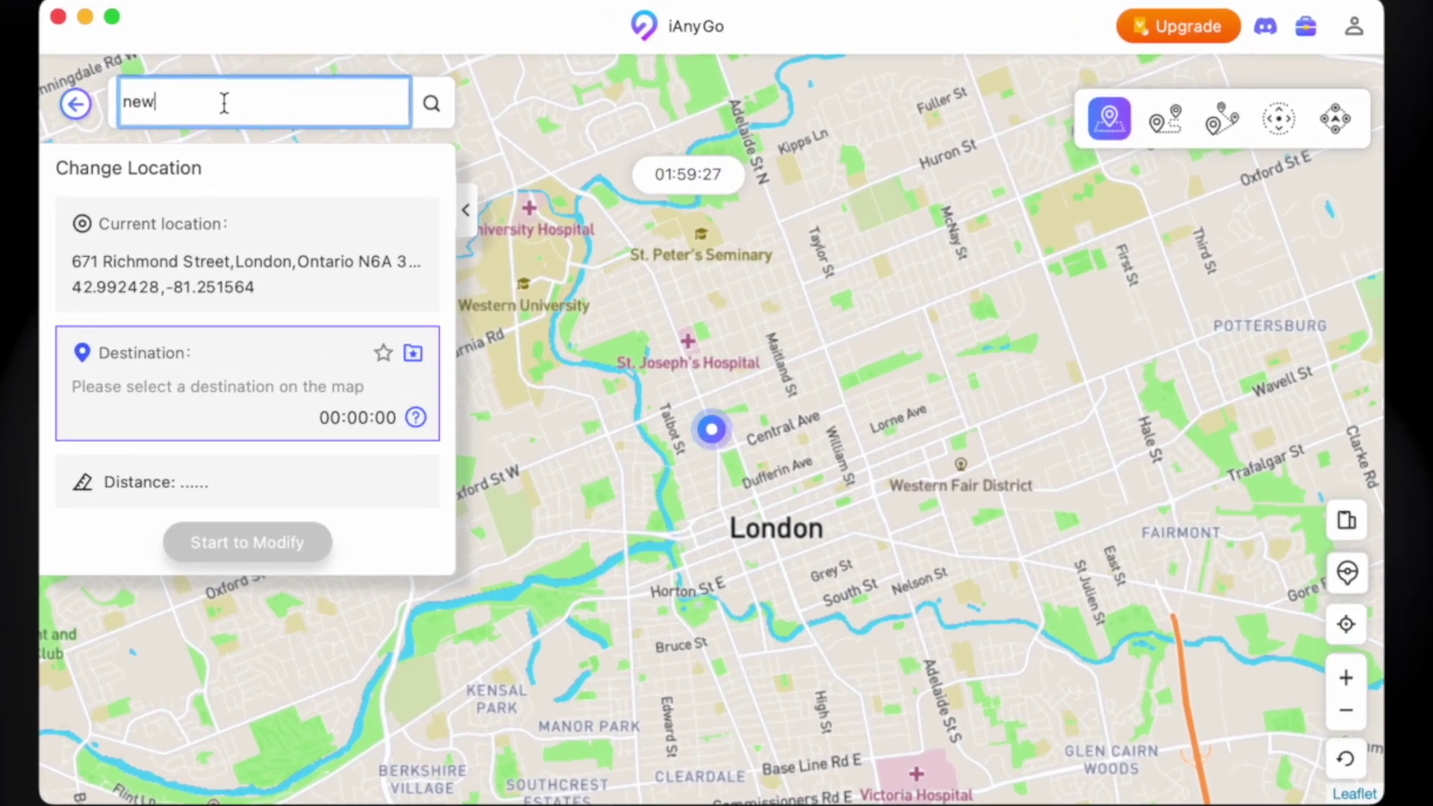
{"action": "type", "text": " yor"}
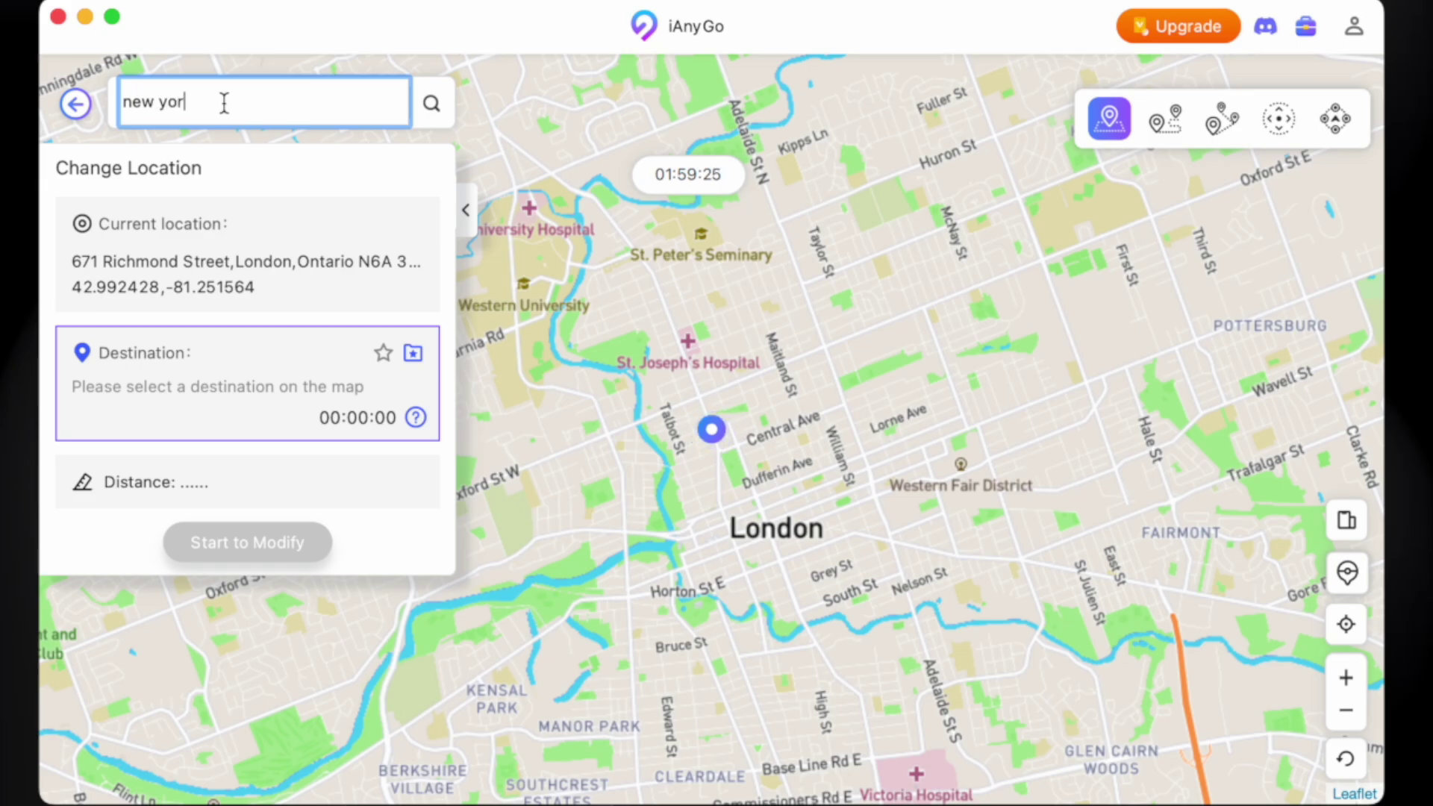
{"action": "type", "text": "k"}
{"action": "left_click", "coordinate": [431, 105]}
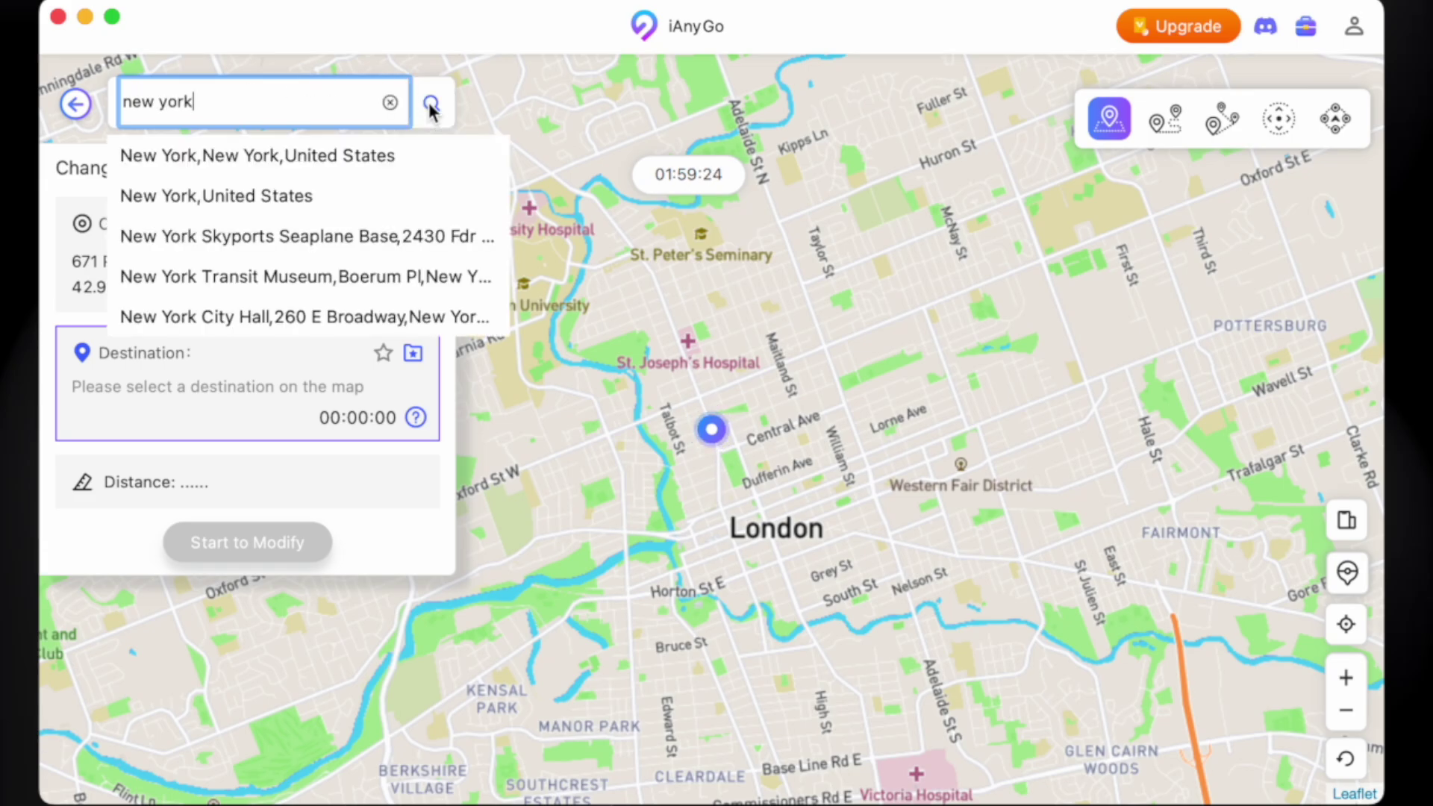
{"action": "left_click", "coordinate": [312, 158]}
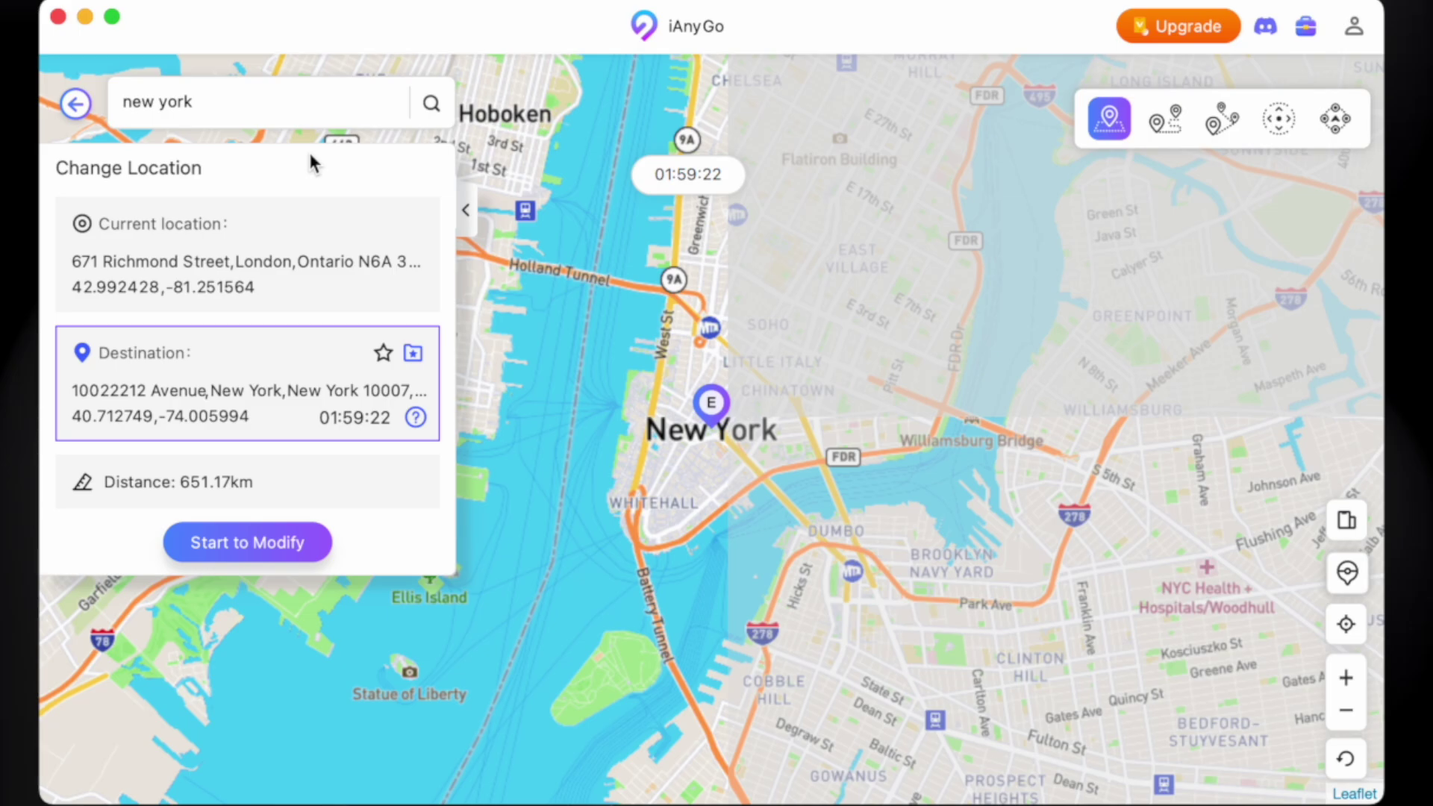
{"action": "left_click", "coordinate": [258, 544]}
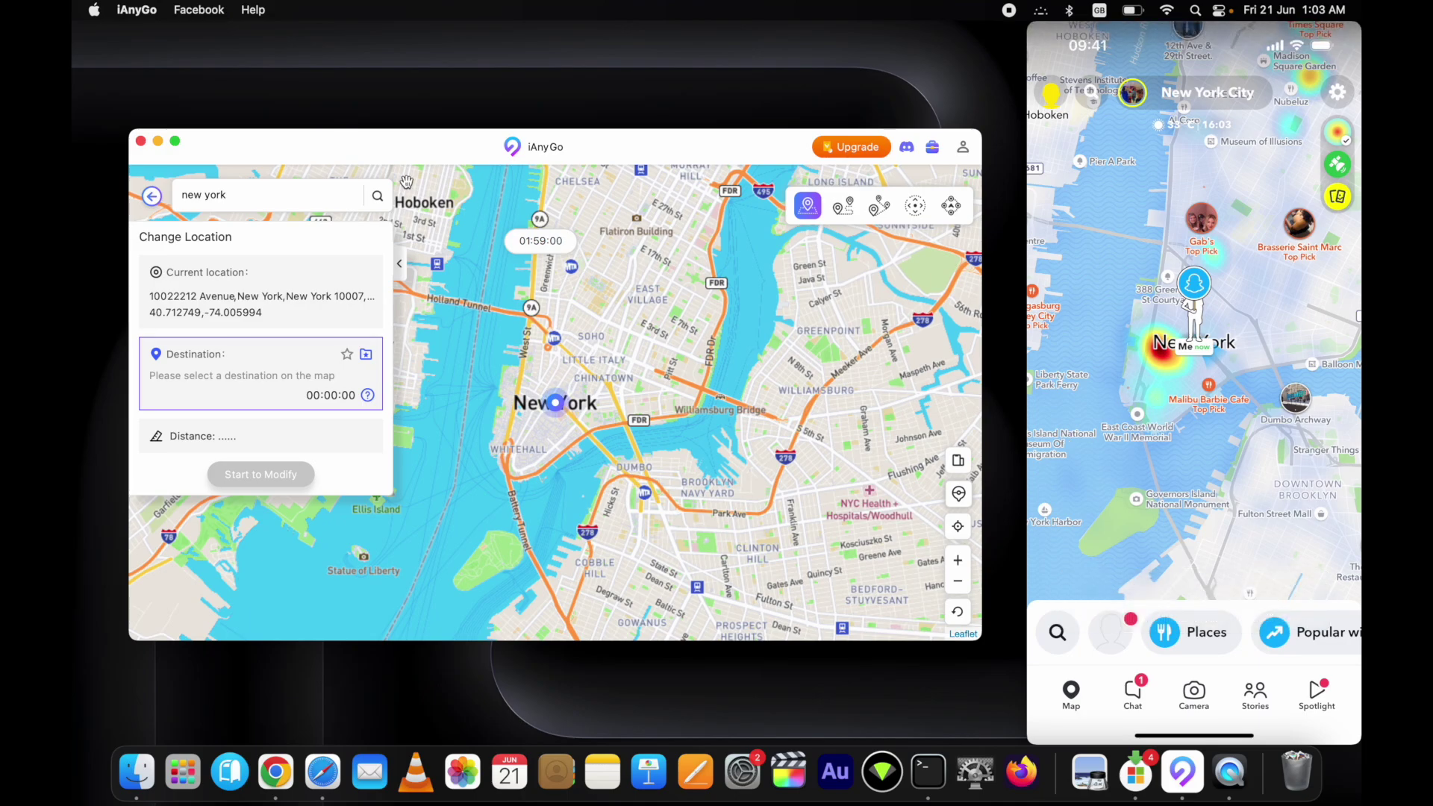
Replace the search with 'sydney', pick the first Sydney result, and start modifying
{"action": "left_click", "coordinate": [303, 195]}
{"action": "key", "text": "shift+alt+Left"}
{"action": "key", "text": "shift+alt+Left"}
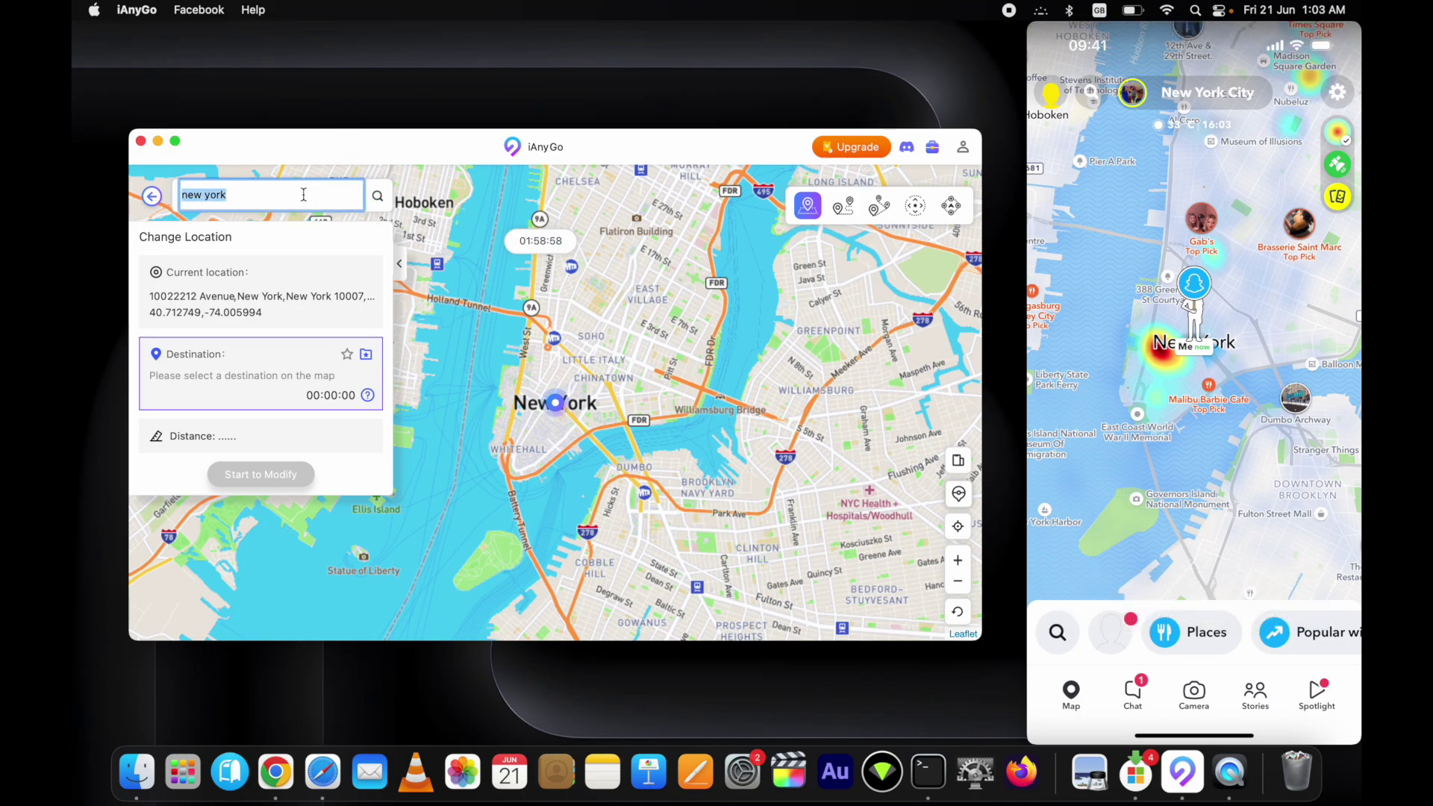
{"action": "type", "text": "sydney"}
{"action": "left_click", "coordinate": [384, 200]}
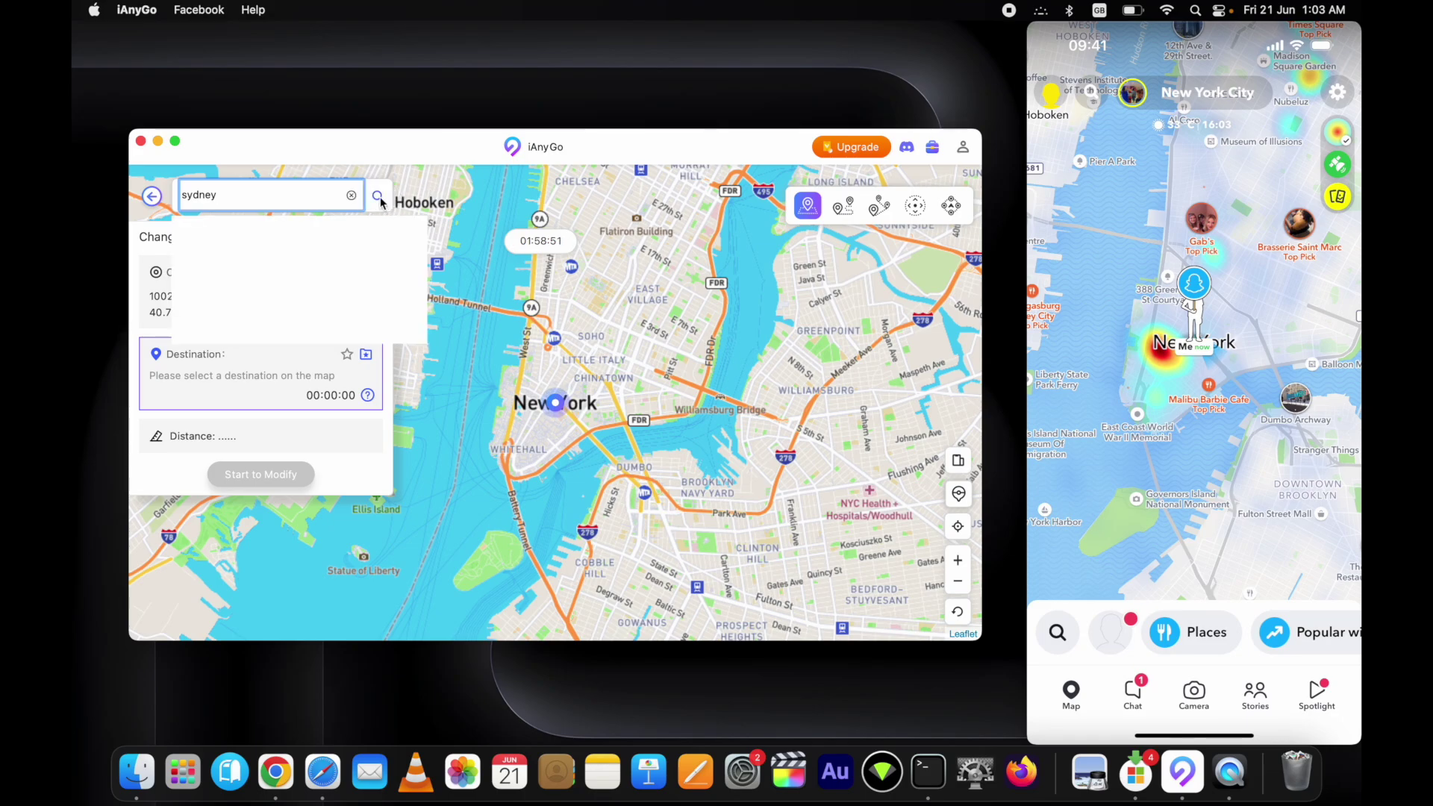
{"action": "left_click", "coordinate": [302, 231]}
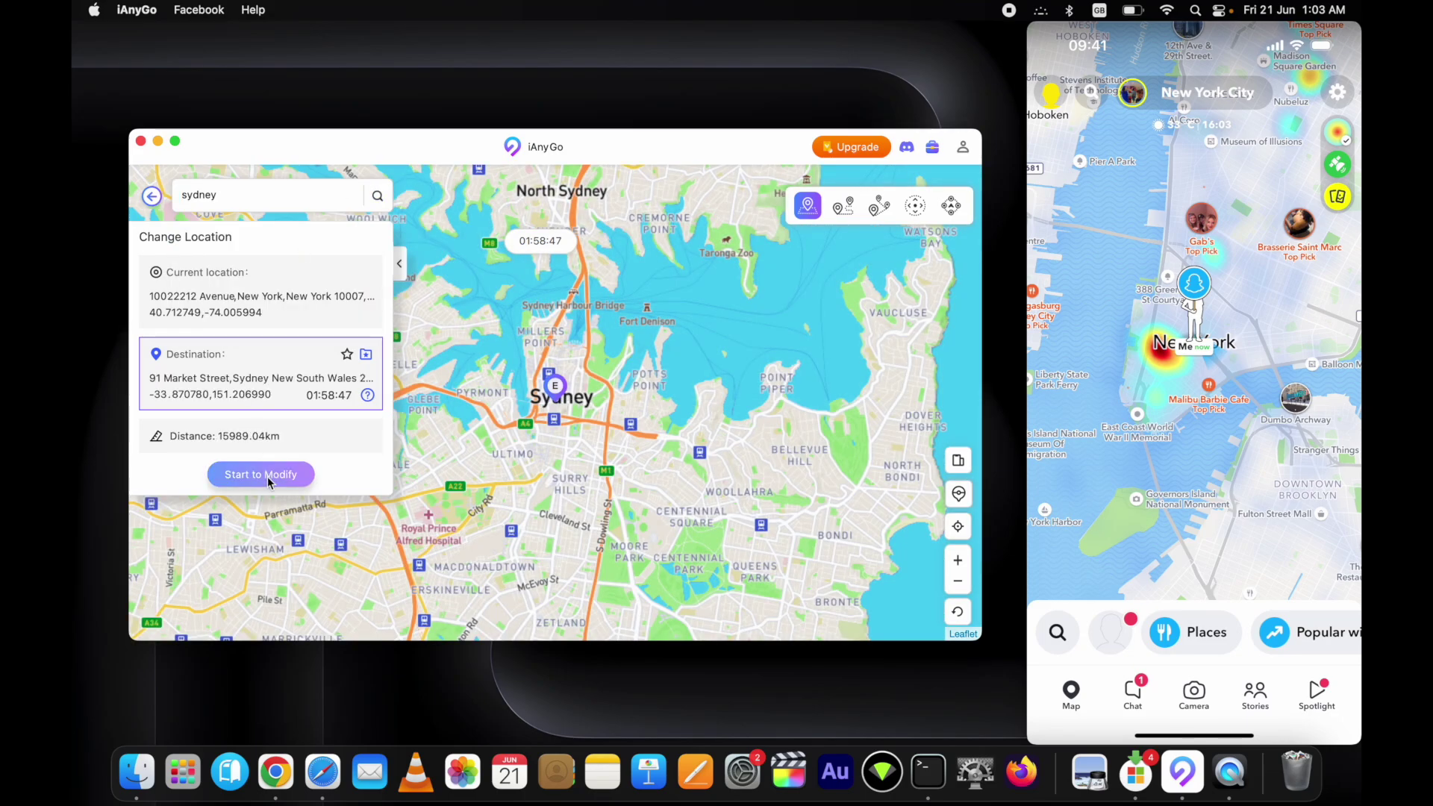
{"action": "left_click", "coordinate": [273, 476]}
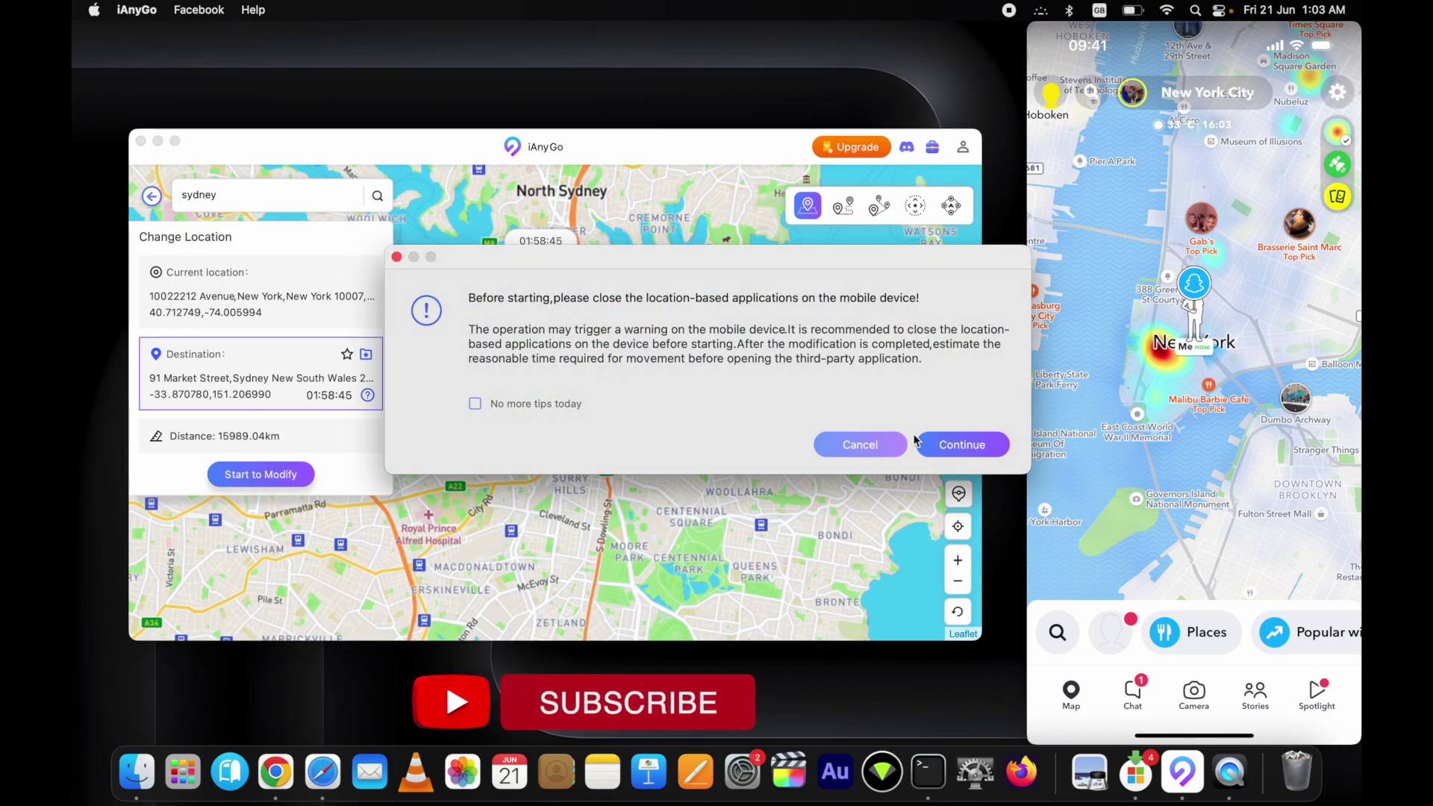
Confirm the warning so the iPhone's location becomes 91 Market Street, Sydney
{"action": "left_click", "coordinate": [960, 447]}
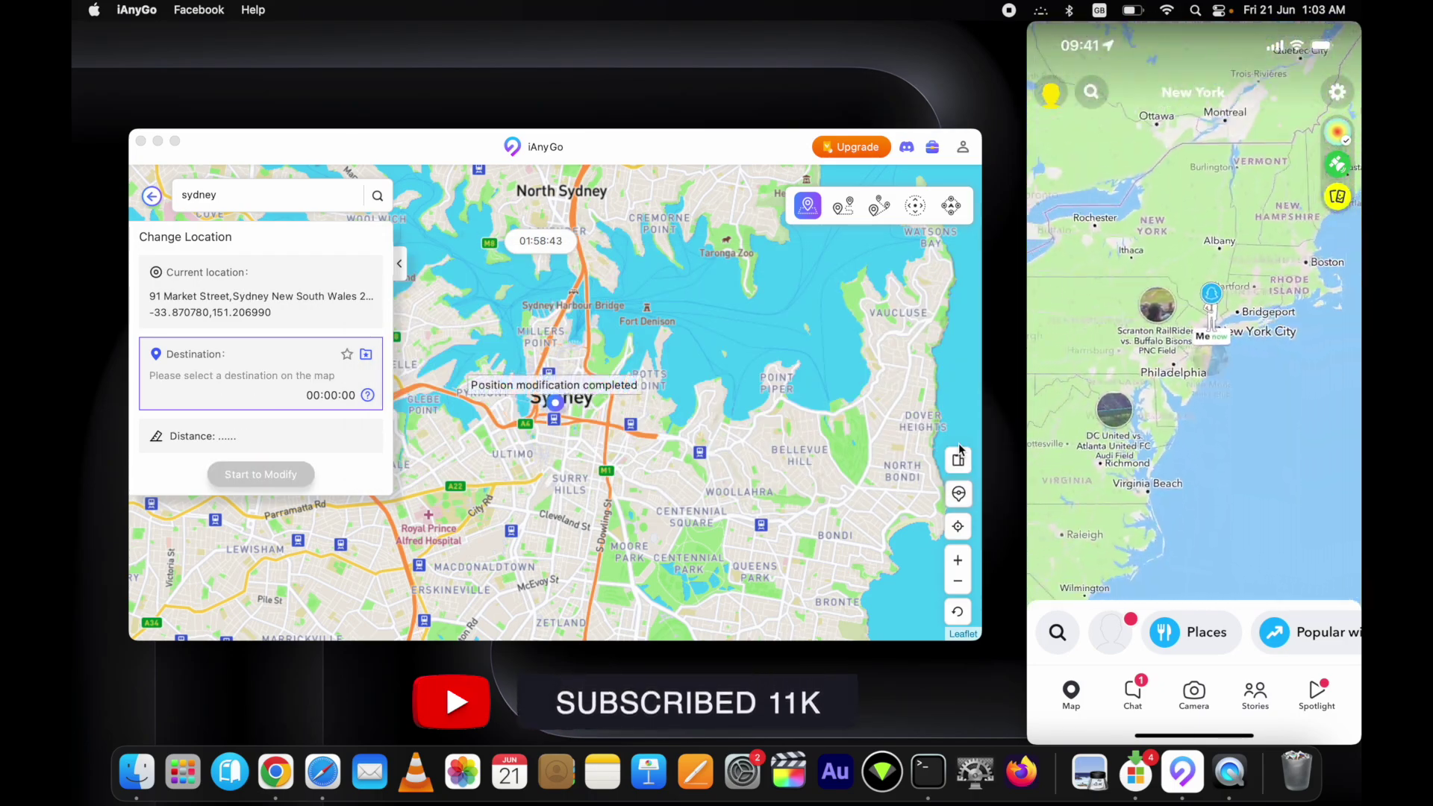